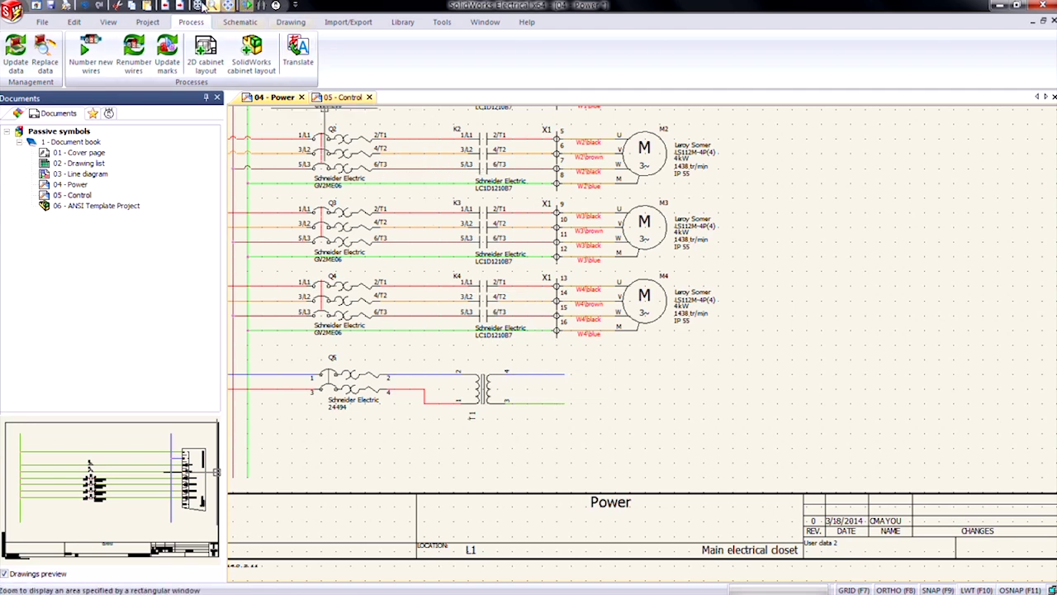
Auto-connect the Power and Control pages with origin-destination arrows, tile them vertically, and close the manager.
click(240, 22)
click(338, 66)
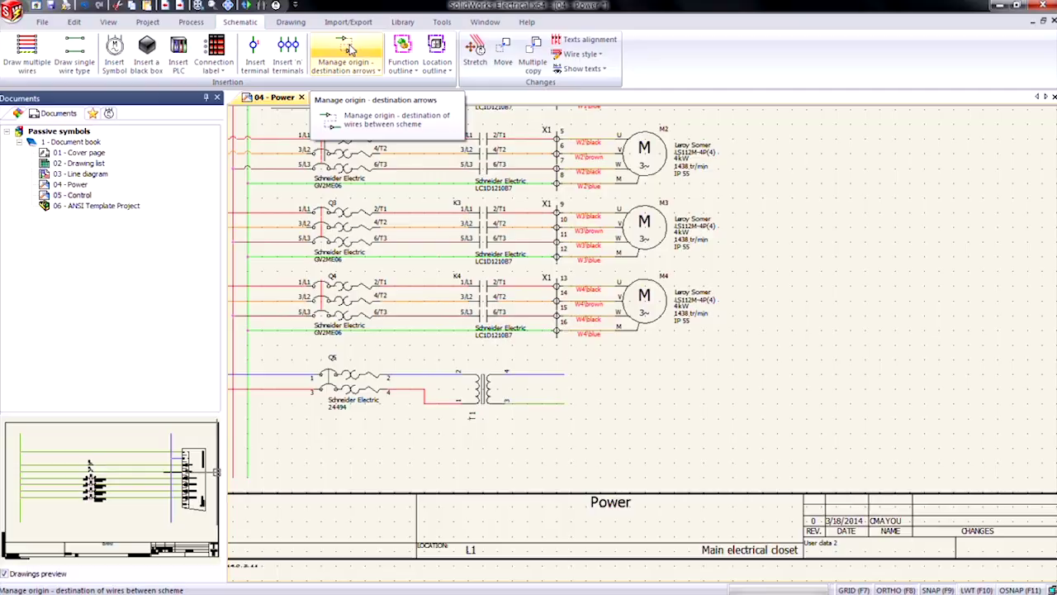
click(363, 120)
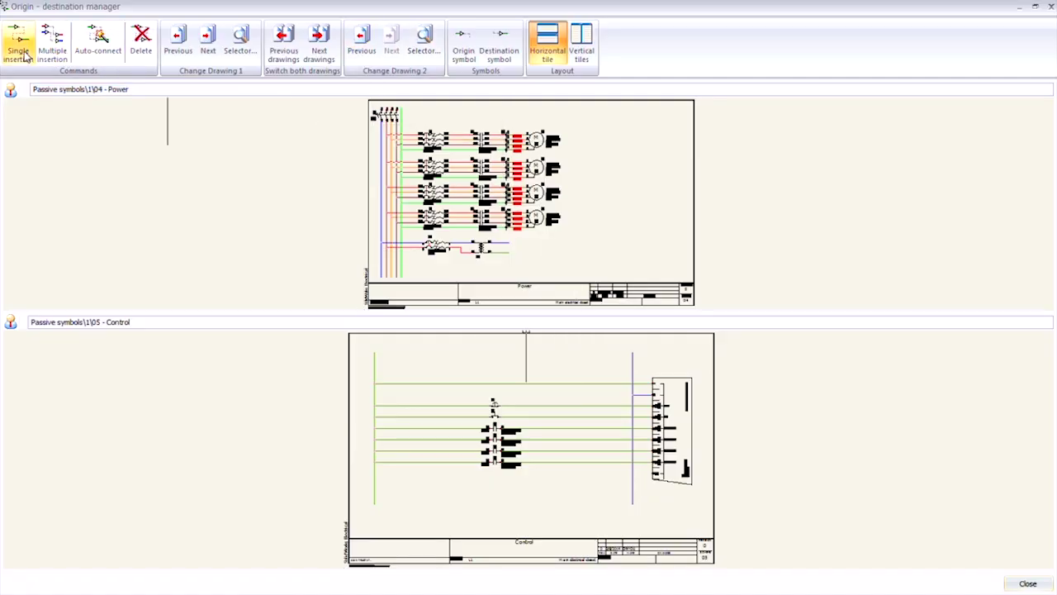
click(99, 51)
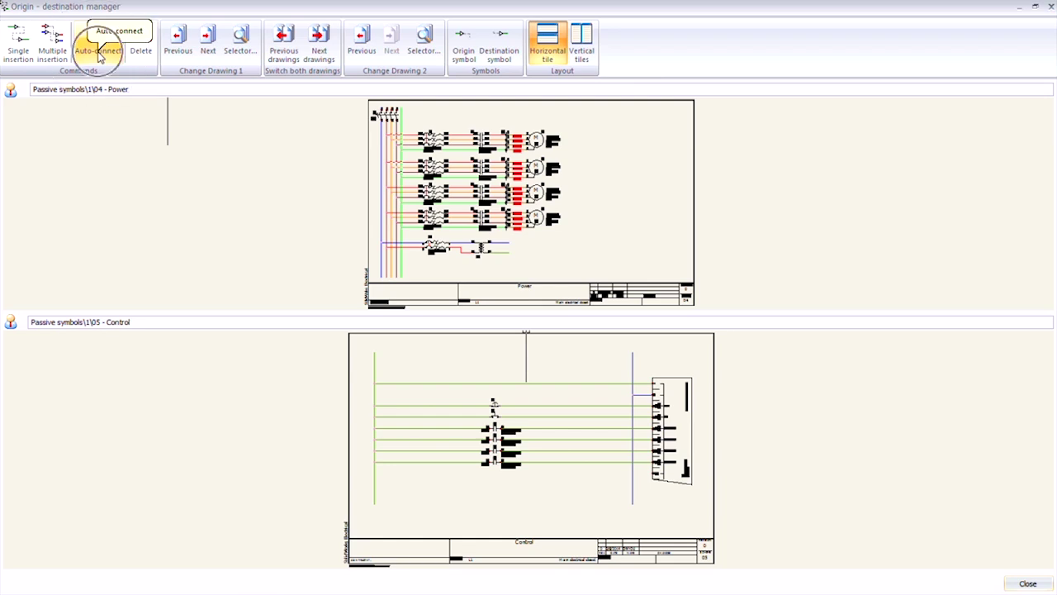
click(98, 53)
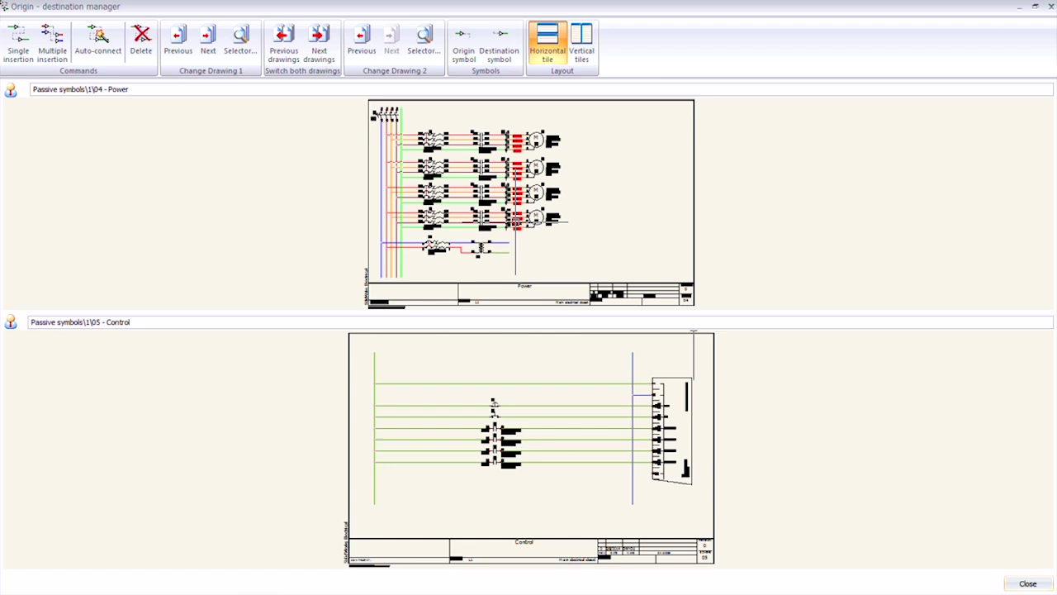
click(591, 33)
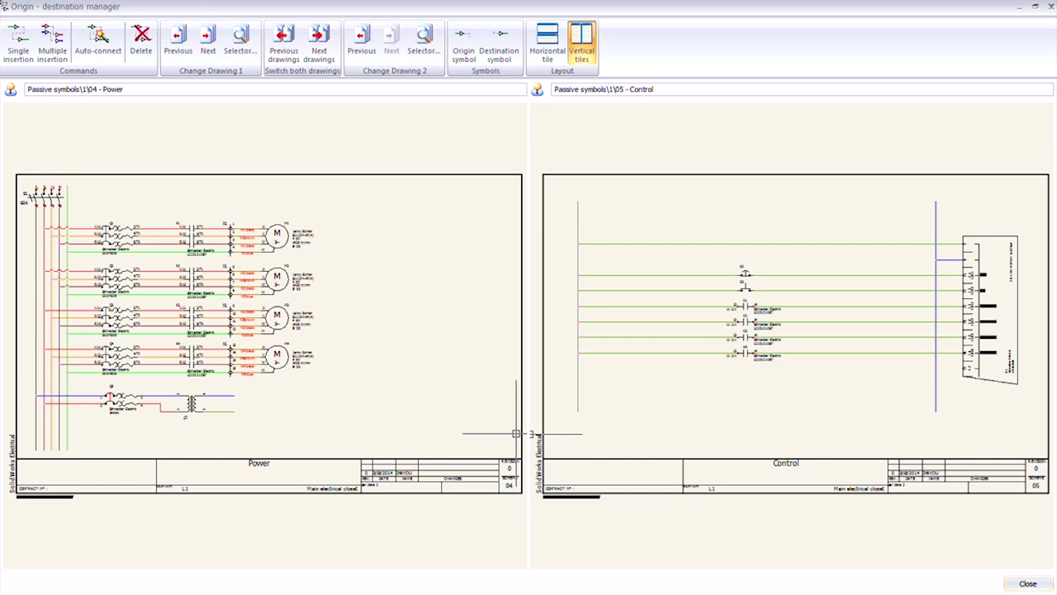
click(1027, 583)
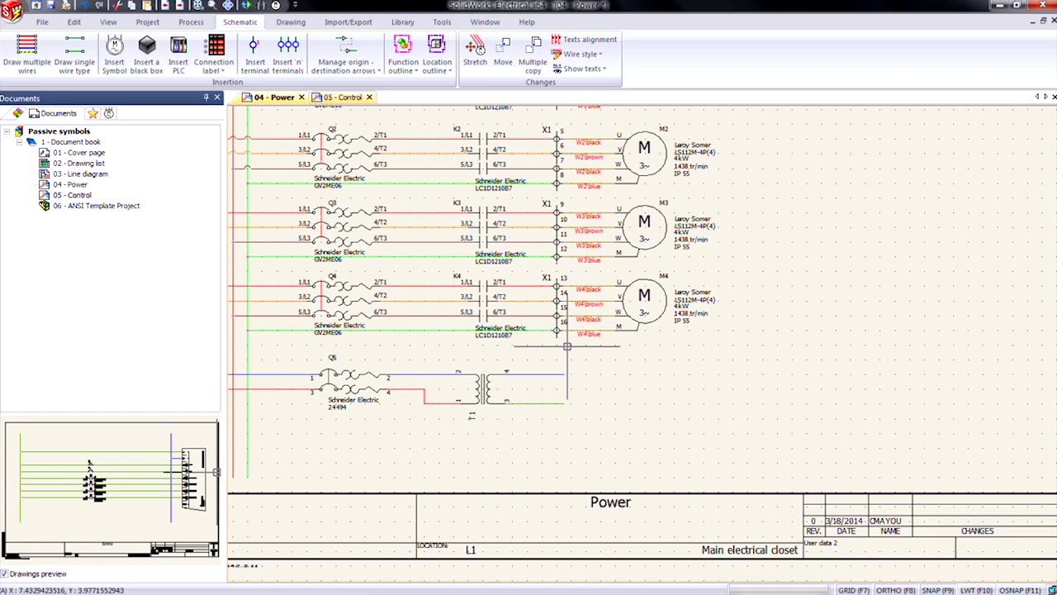
click(553, 374)
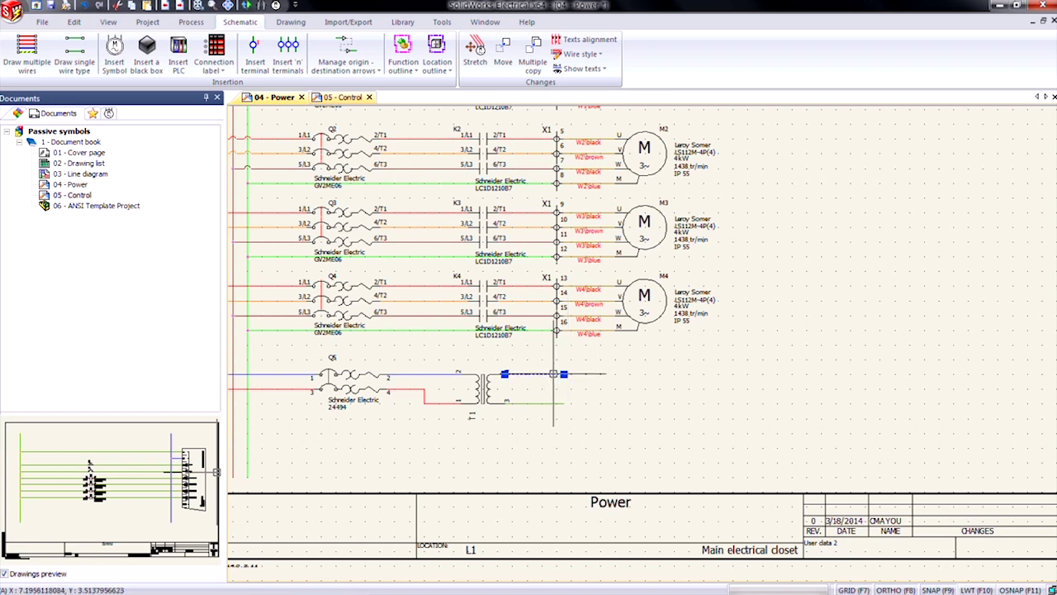
key(Delete)
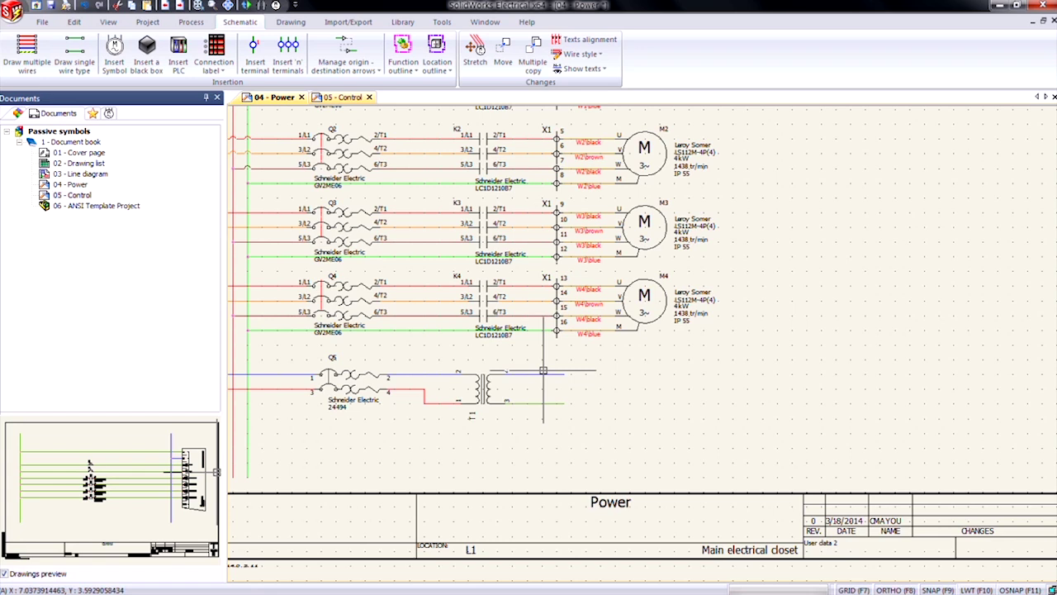
click(545, 371)
drag(550, 370, 541, 402)
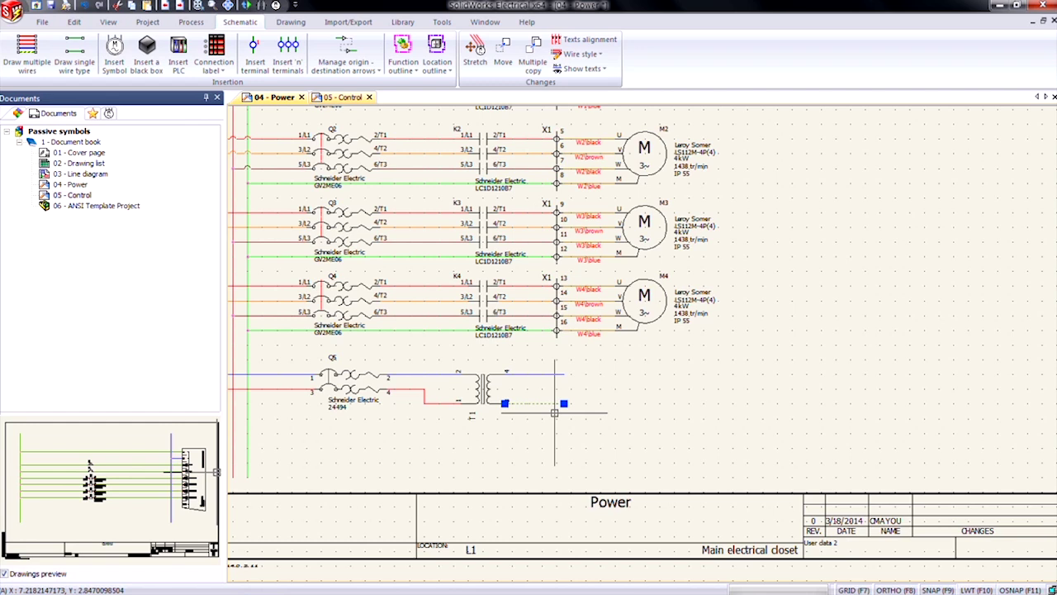
key(ctrl+z)
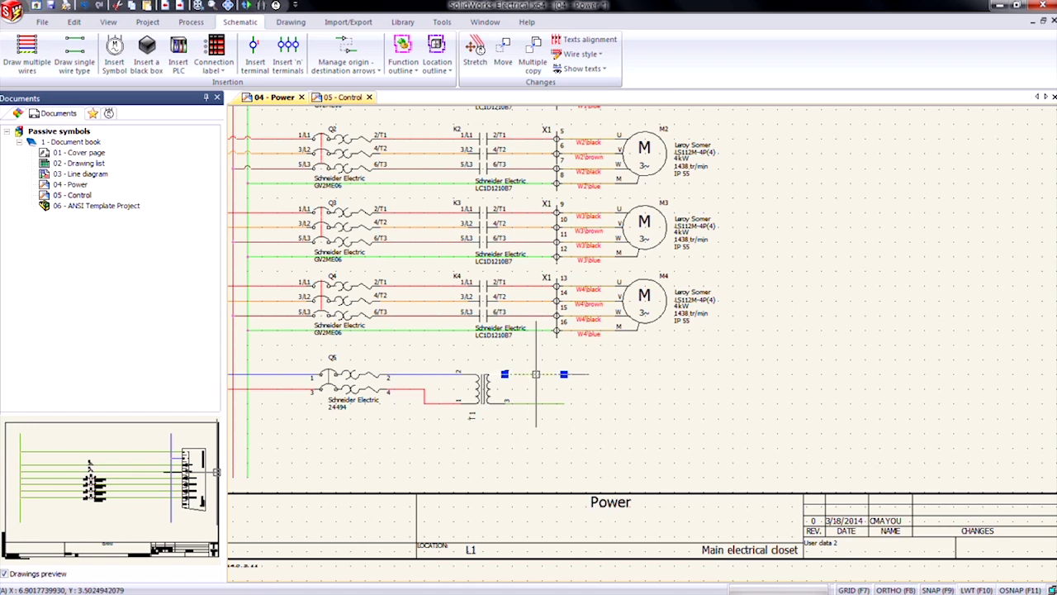
key(Escape)
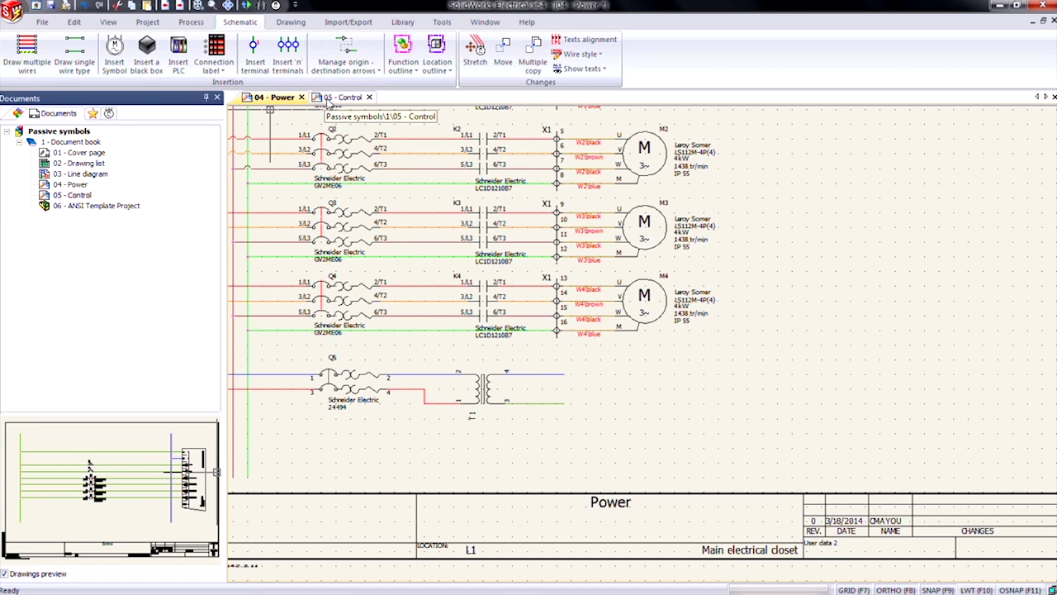
Give the upper transformer output wire a new equipotential mark, N-1.
right_click(533, 375)
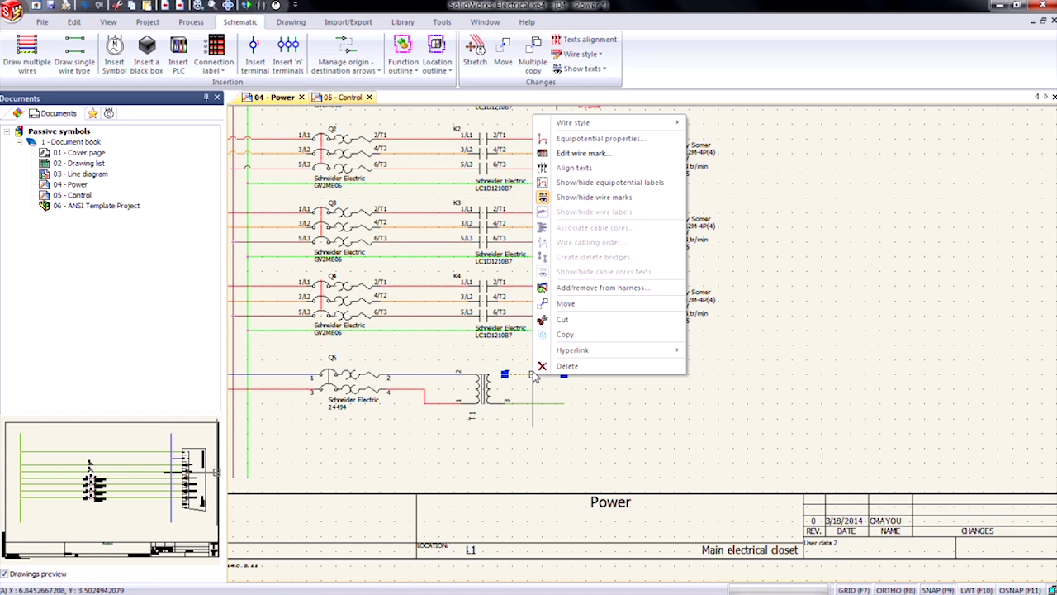
click(599, 142)
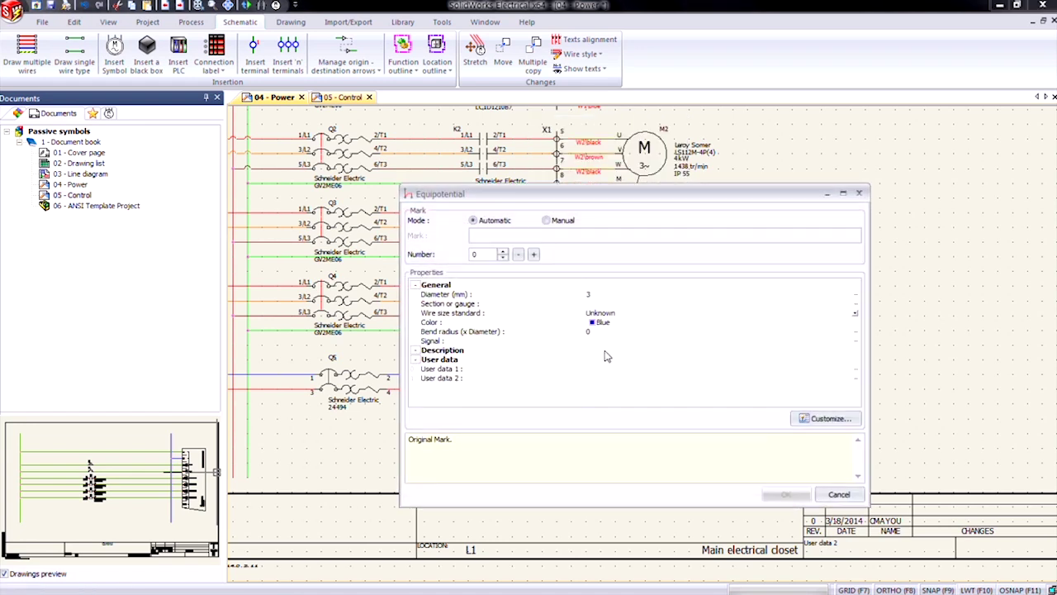
drag(623, 195, 698, 108)
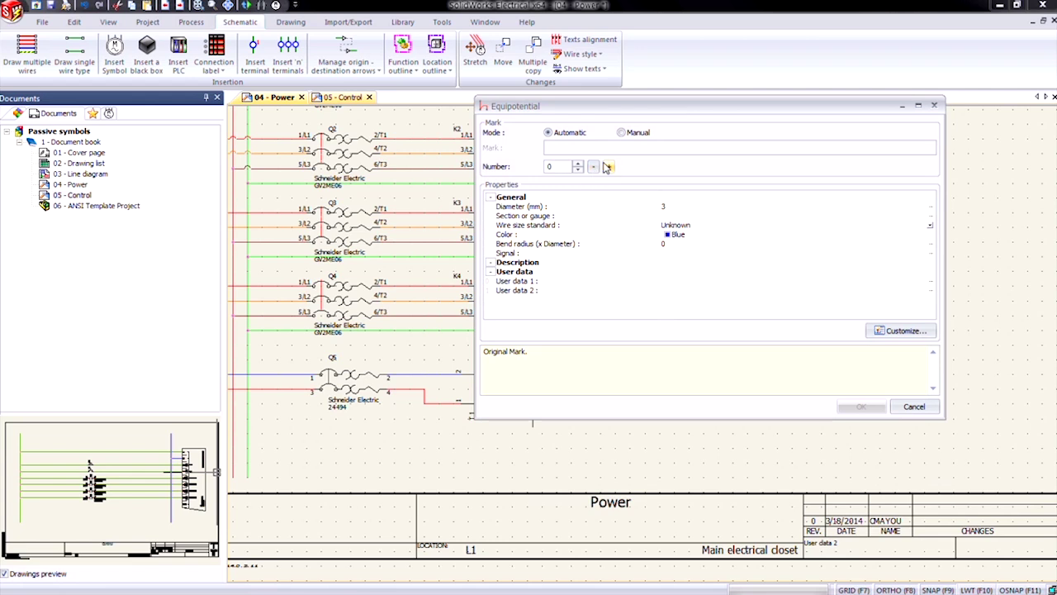
click(608, 167)
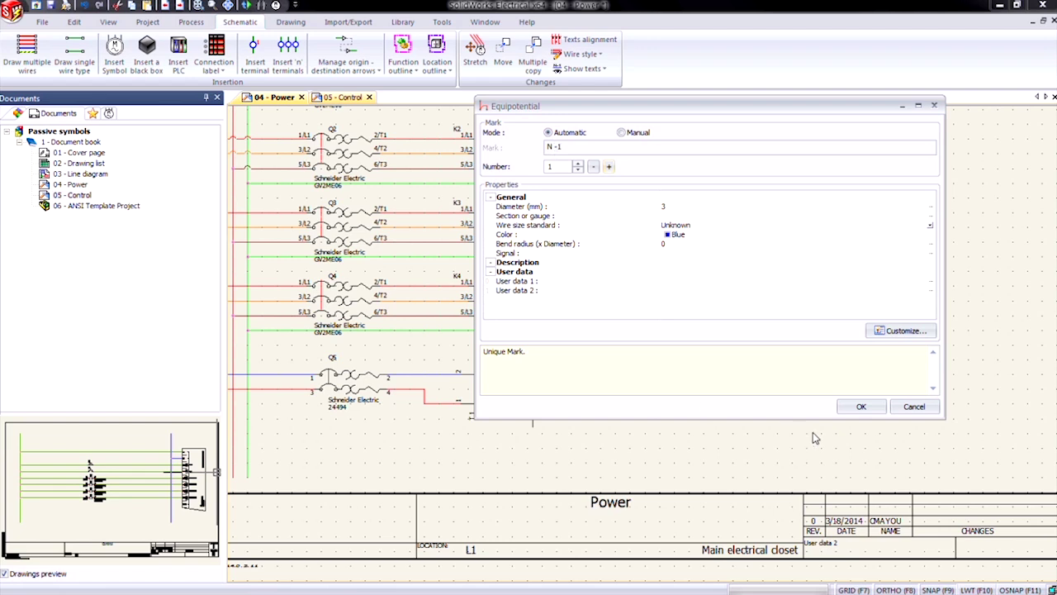
click(860, 406)
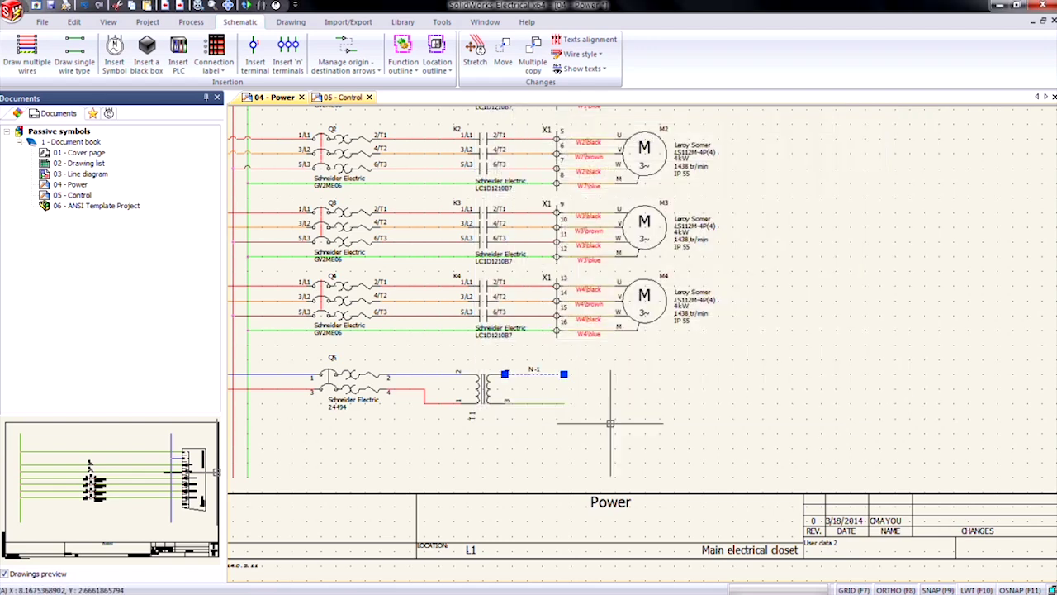
Give the lower transformer output wire a new equipotential mark, 1.
right_click(538, 405)
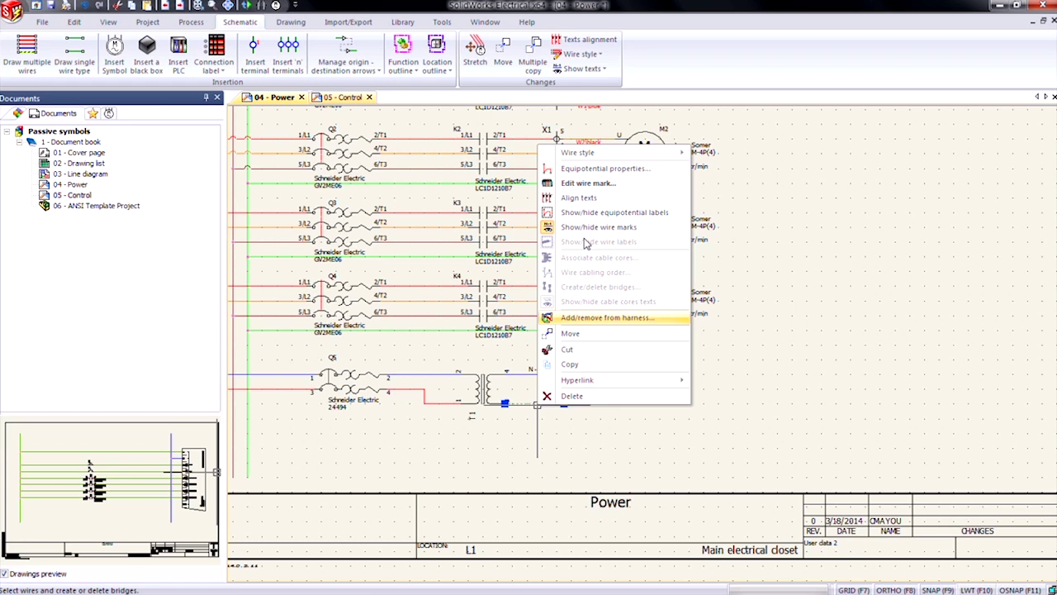
click(606, 169)
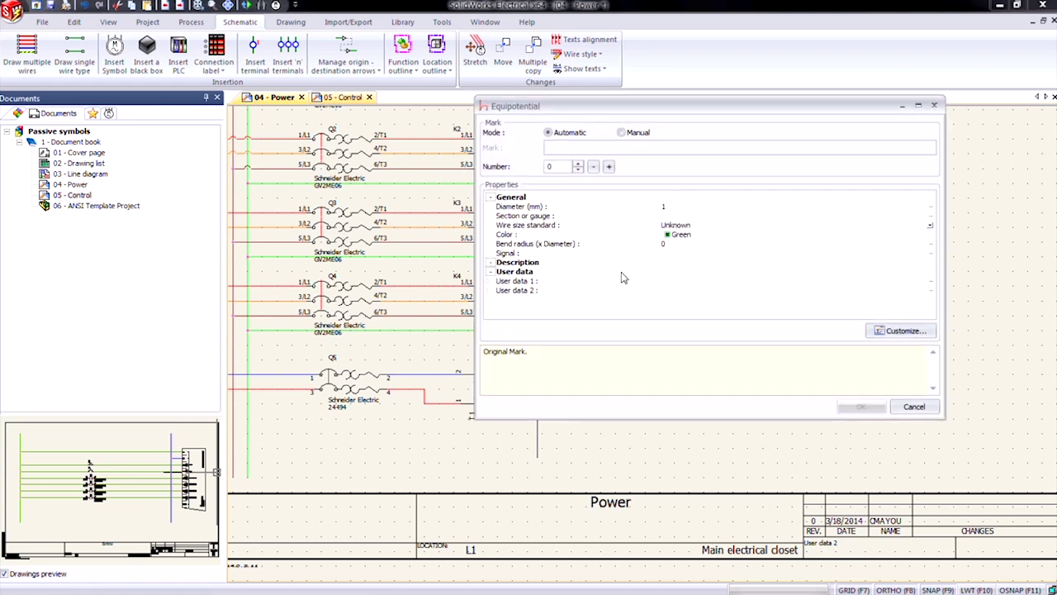
click(608, 167)
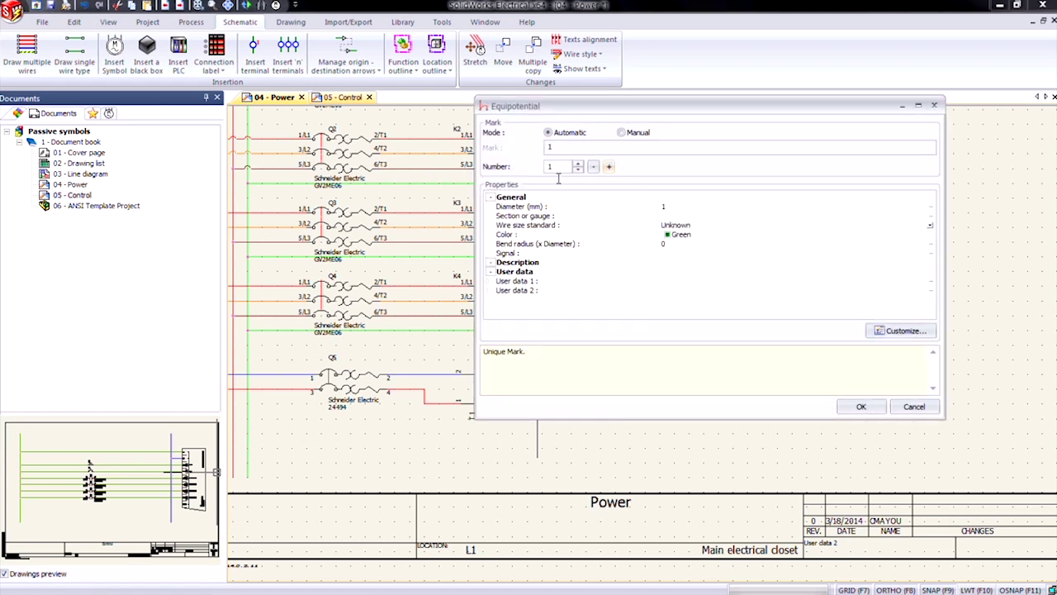
click(861, 407)
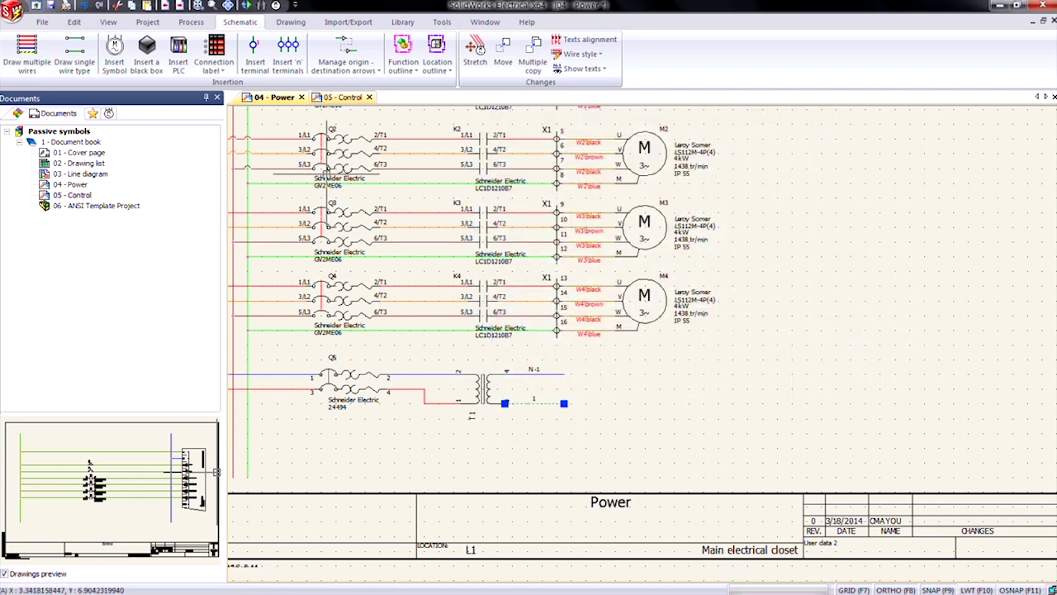
Go to the Control page and select its left vertical green wire.
click(341, 98)
scroll(557, 406, down, 6)
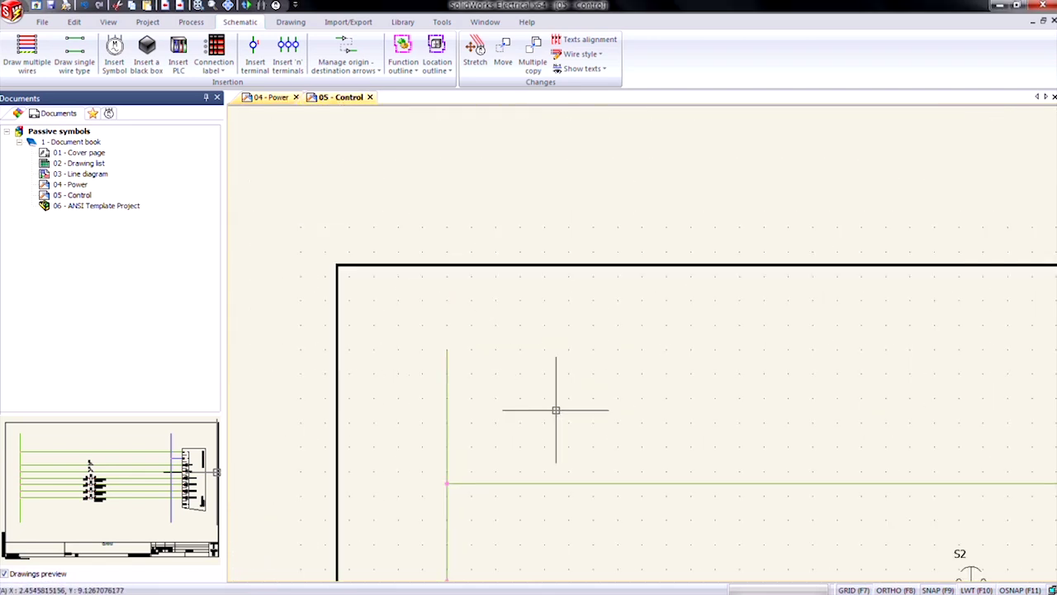
middle_drag(747, 379, 682, 344)
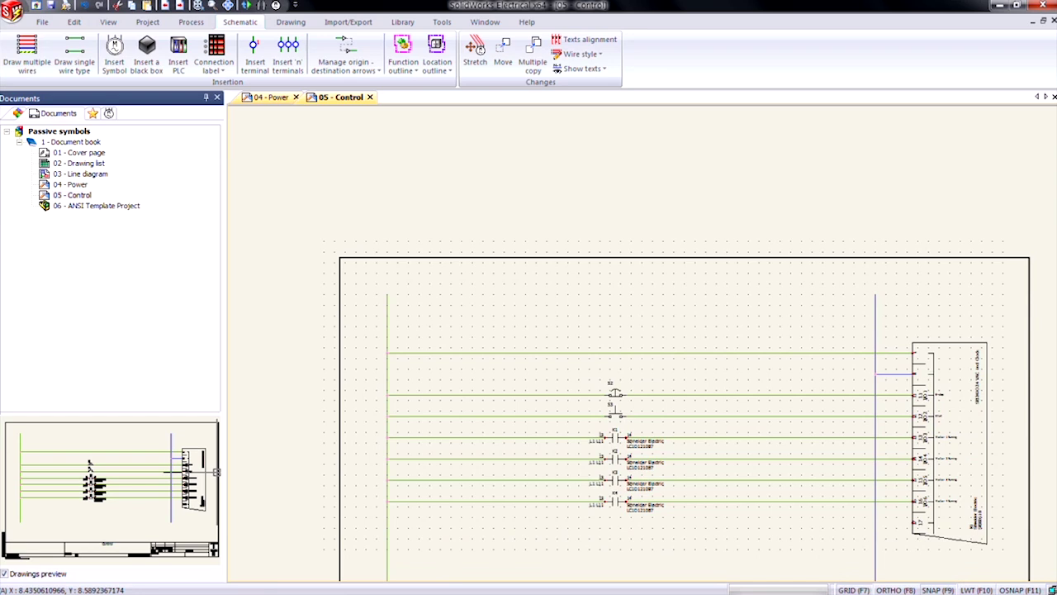
click(388, 320)
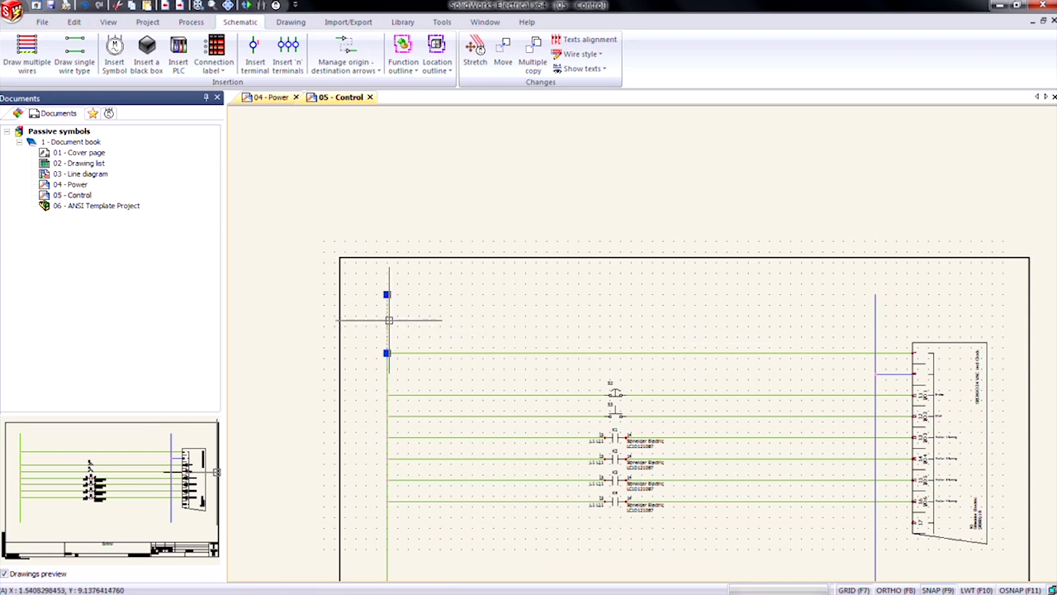
Set that wire's equipotential number to 1 in Manual mode despite the duplicate-mark warning.
right_click(389, 321)
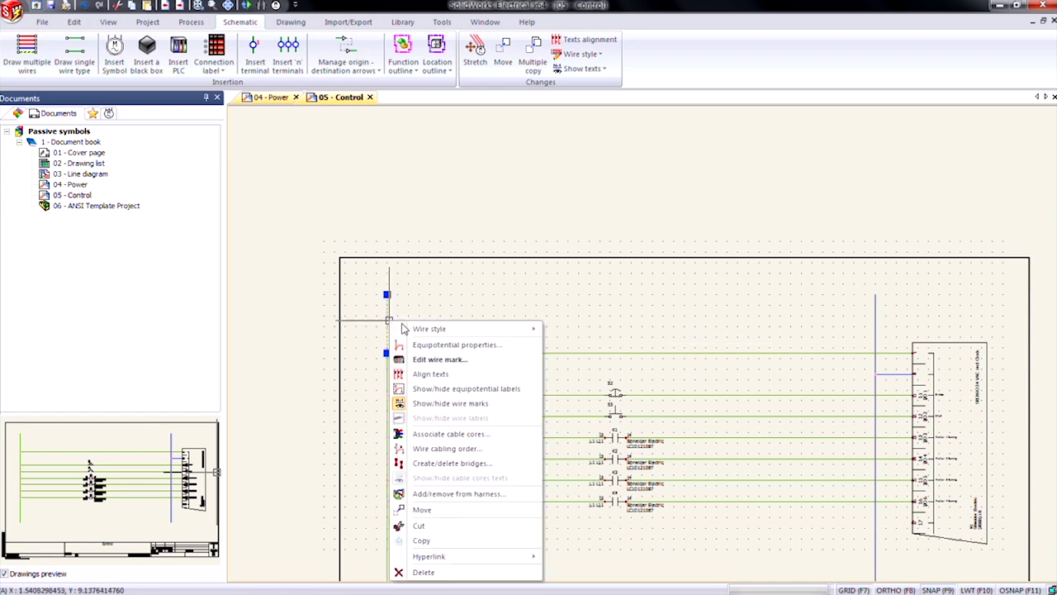
click(457, 347)
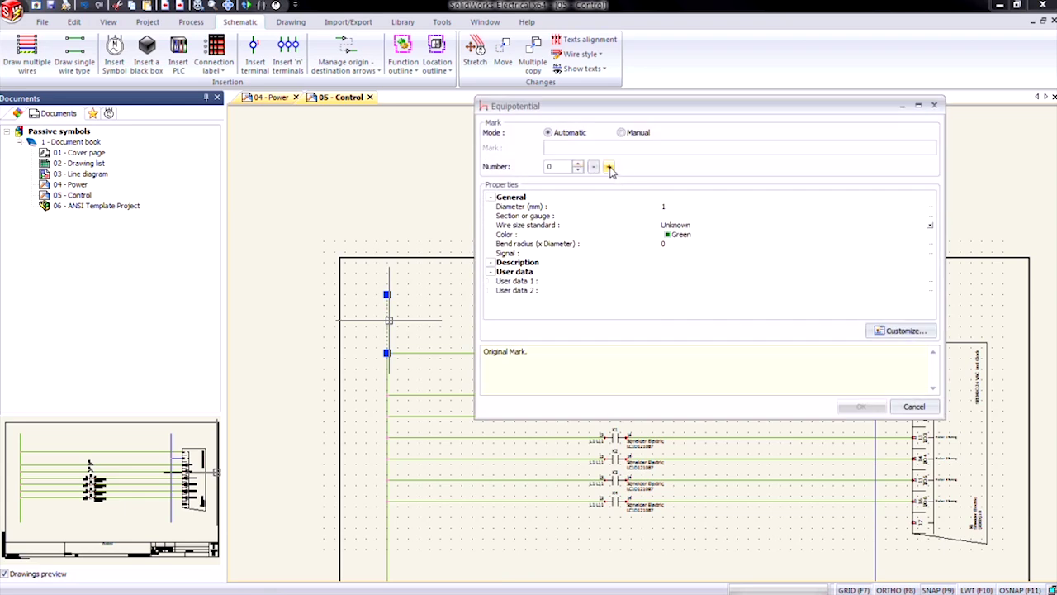
click(608, 167)
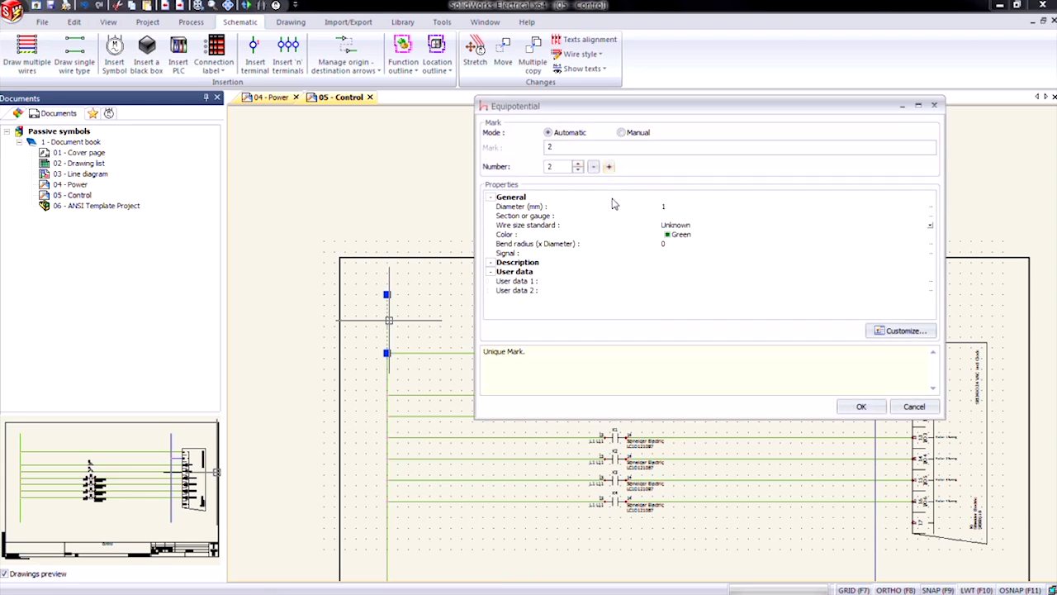
click(578, 171)
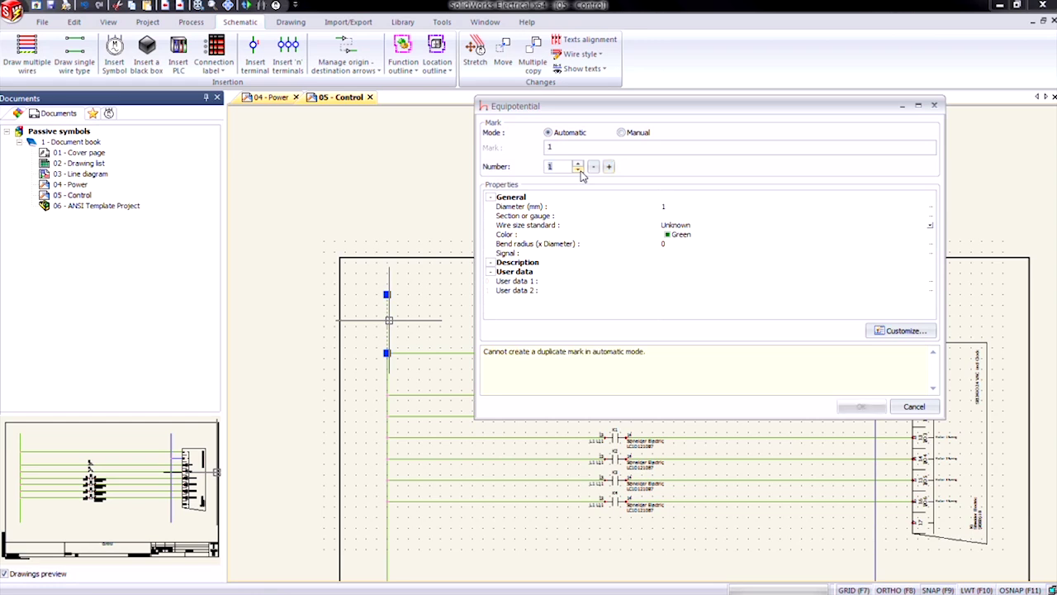
drag(647, 352, 484, 351)
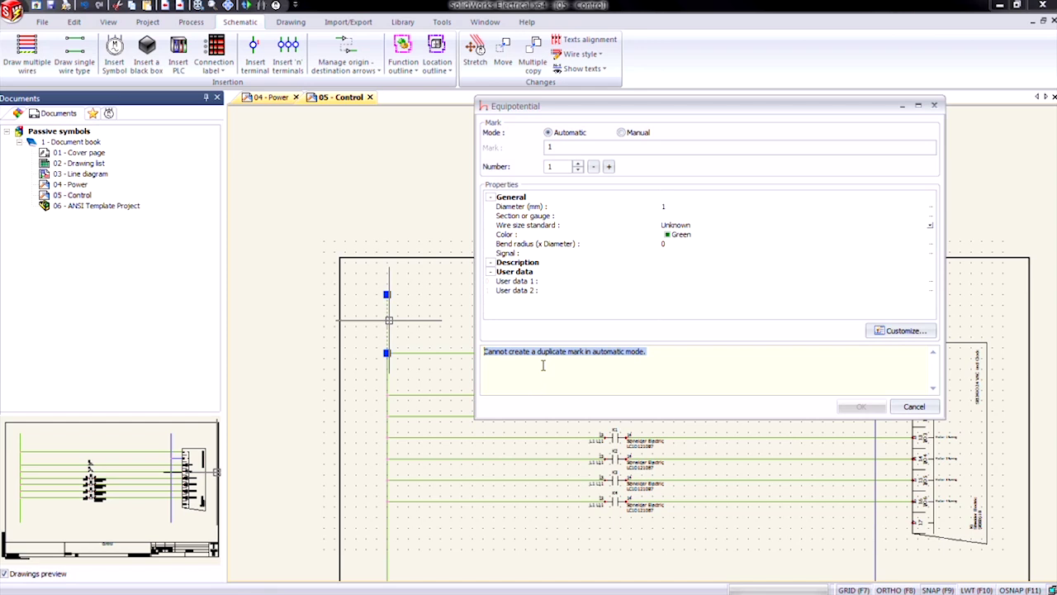
click(622, 134)
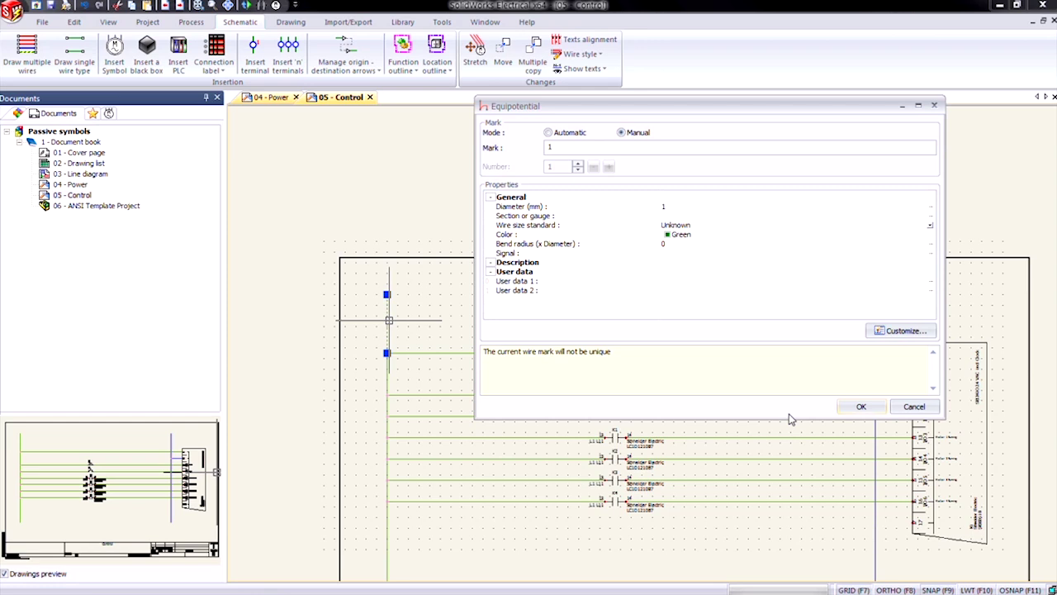
click(859, 407)
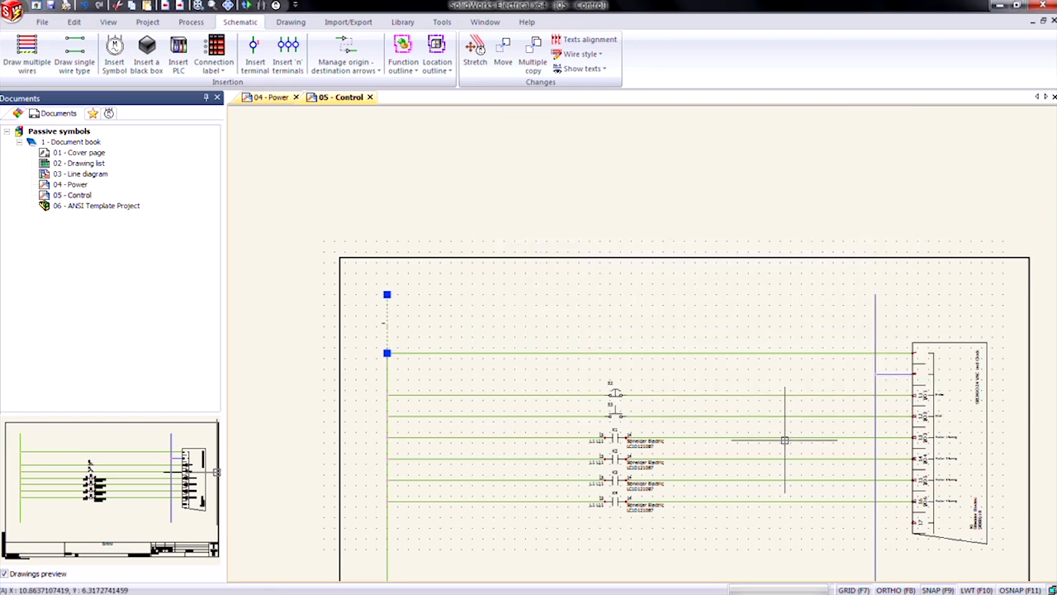
Mark the blue wire beside the terminal strip N-1 in Manual mode, then clear the selection.
click(874, 323)
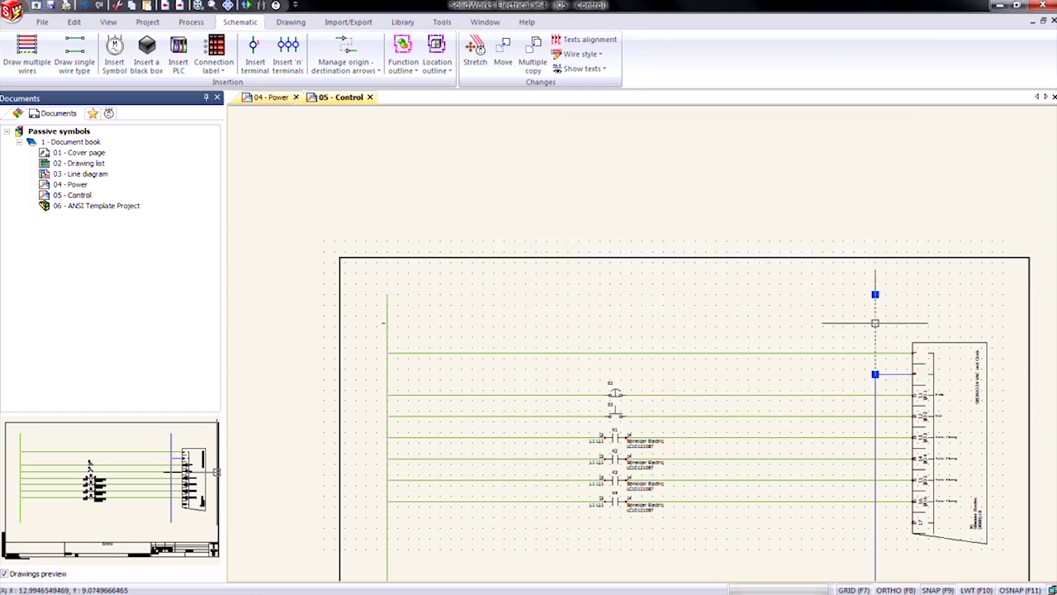
right_click(874, 322)
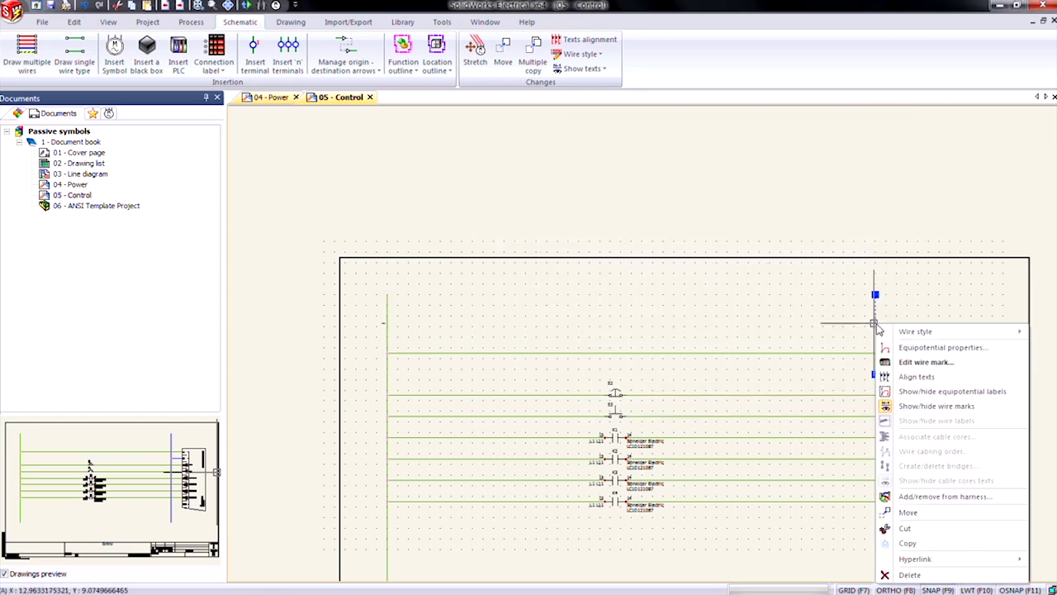
click(947, 348)
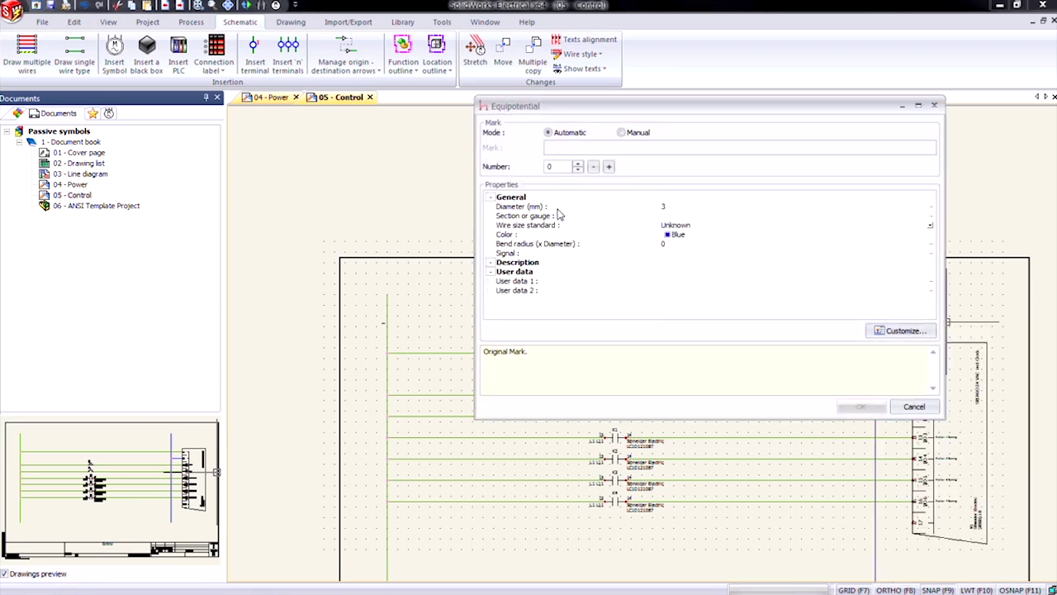
click(609, 167)
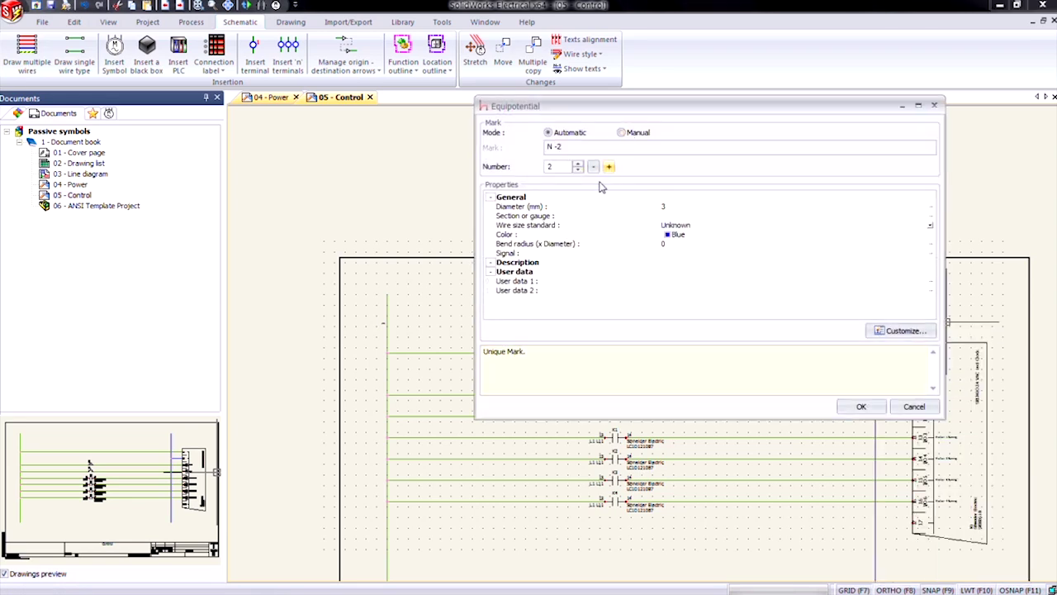
click(578, 170)
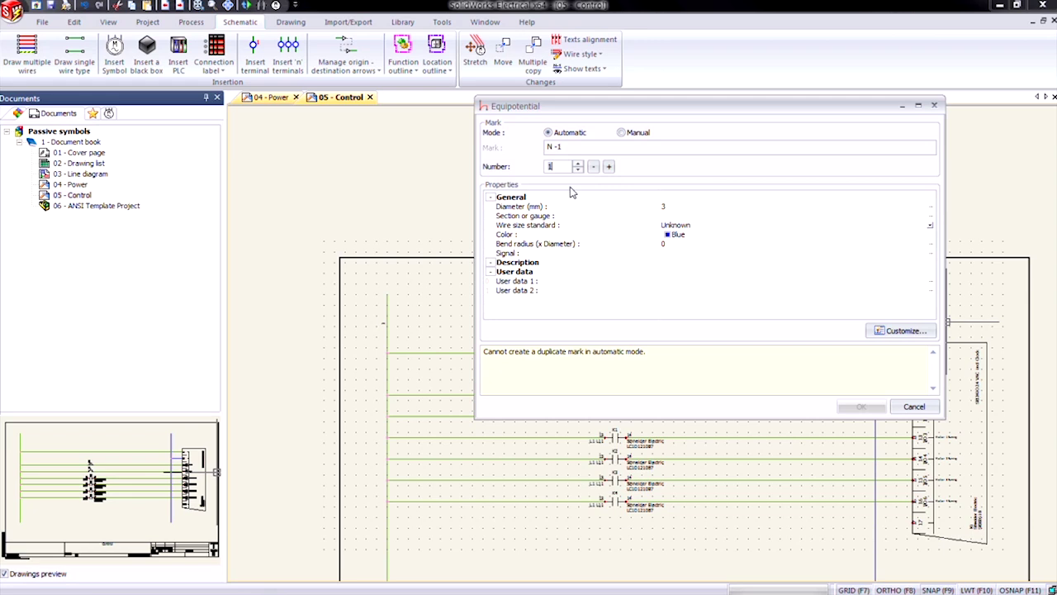
click(621, 132)
click(861, 406)
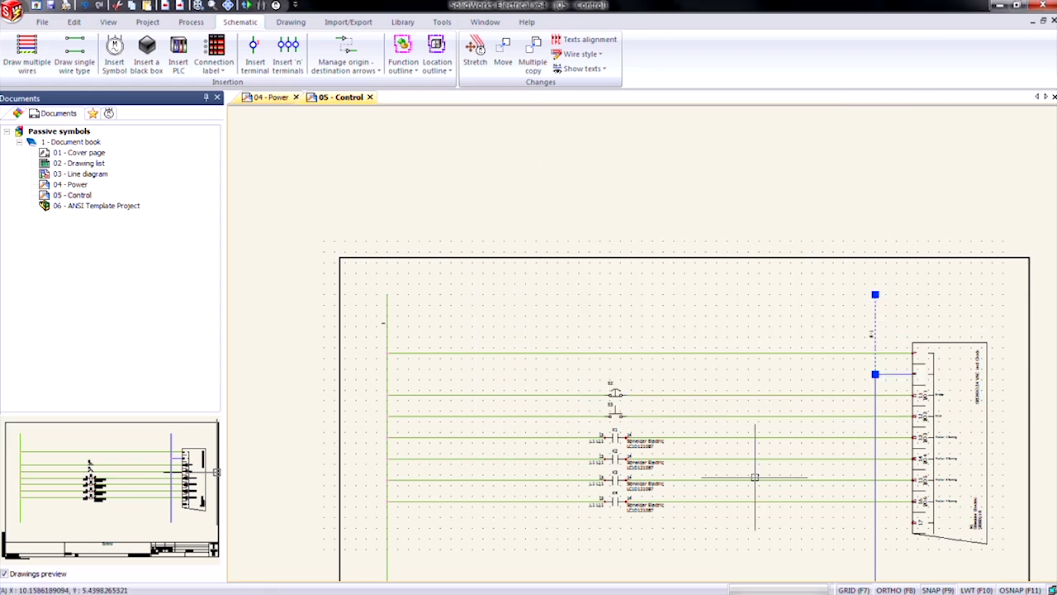
key(Escape)
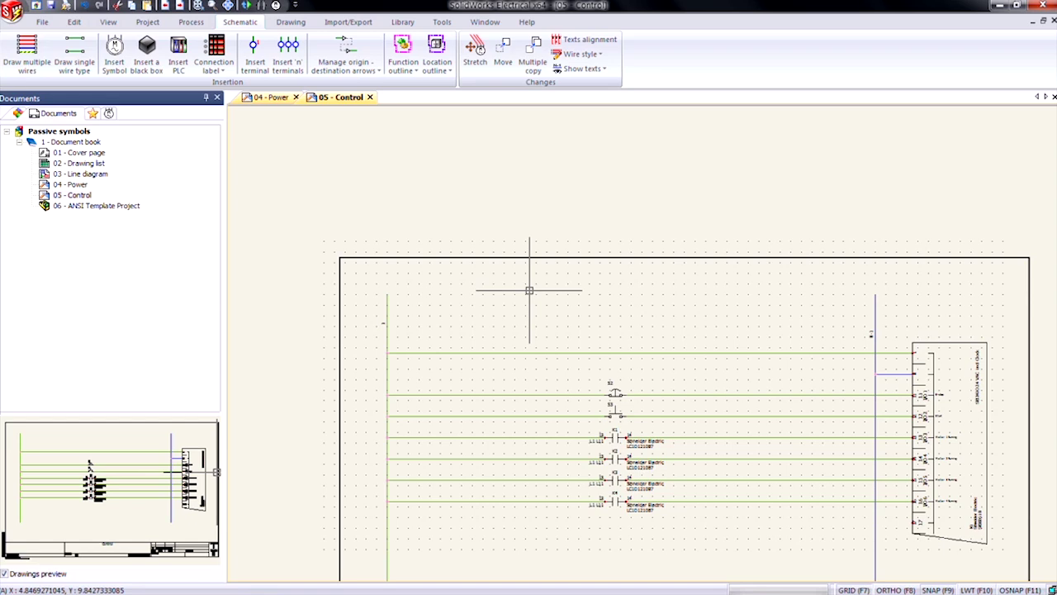
Automatically insert origin-destination arrows for the whole project with Autoconnect enabled.
click(370, 56)
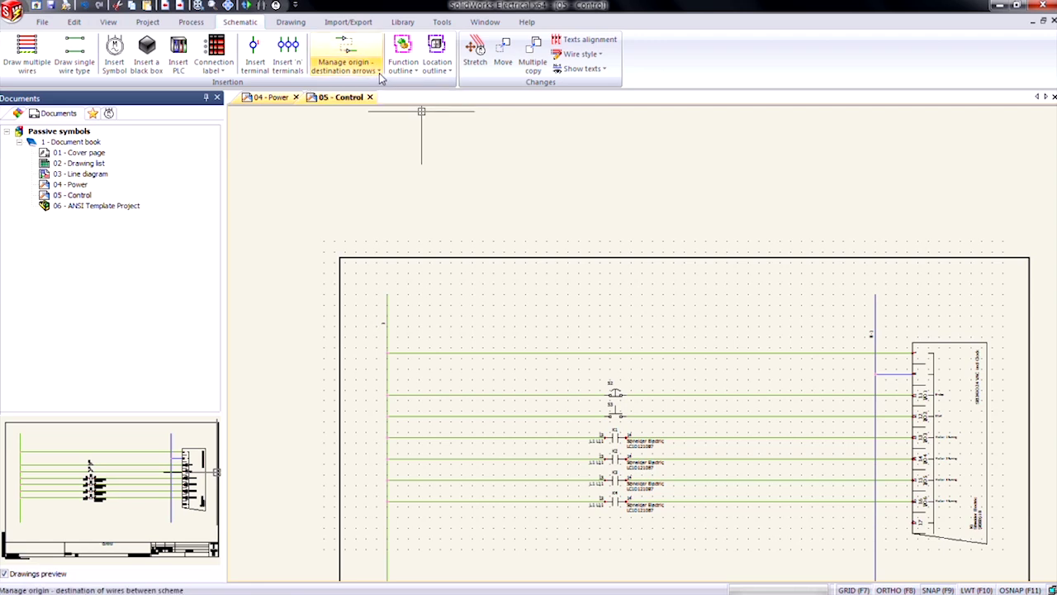
click(380, 73)
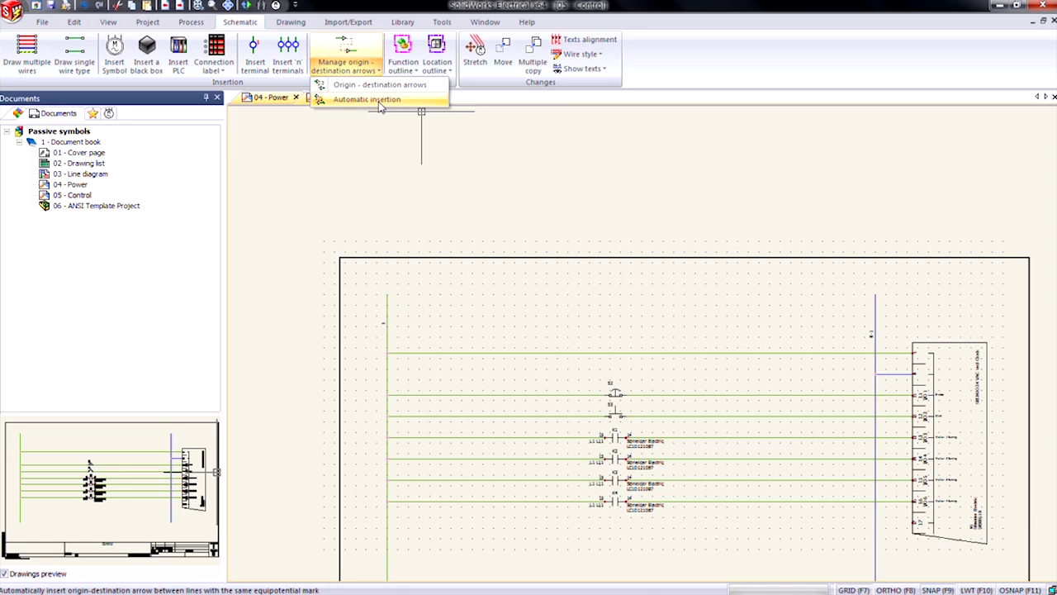
click(368, 99)
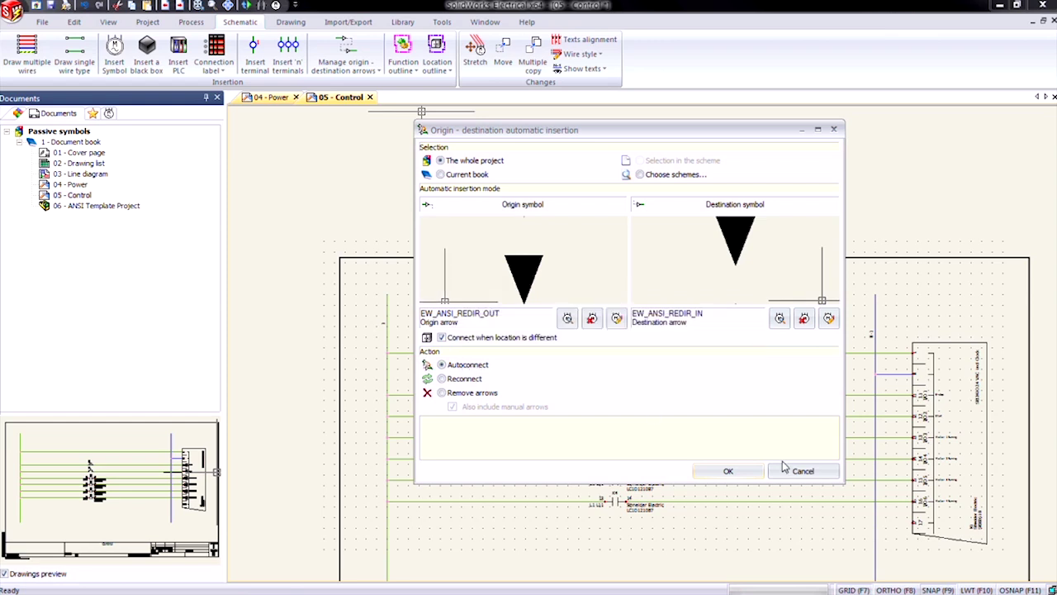
click(729, 472)
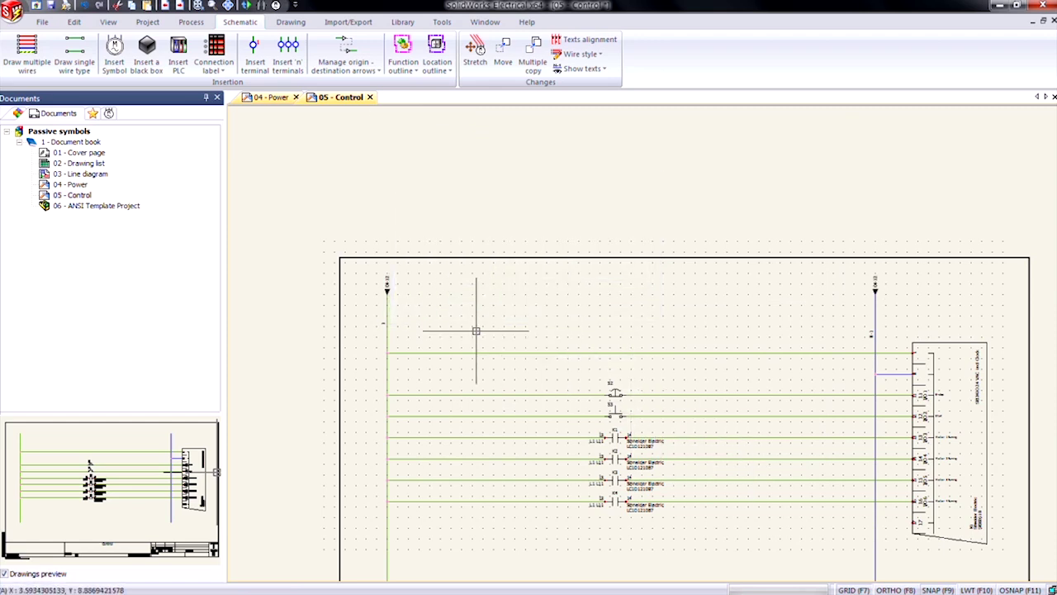
scroll(387, 297, up, 4)
scroll(410, 249, up, 3)
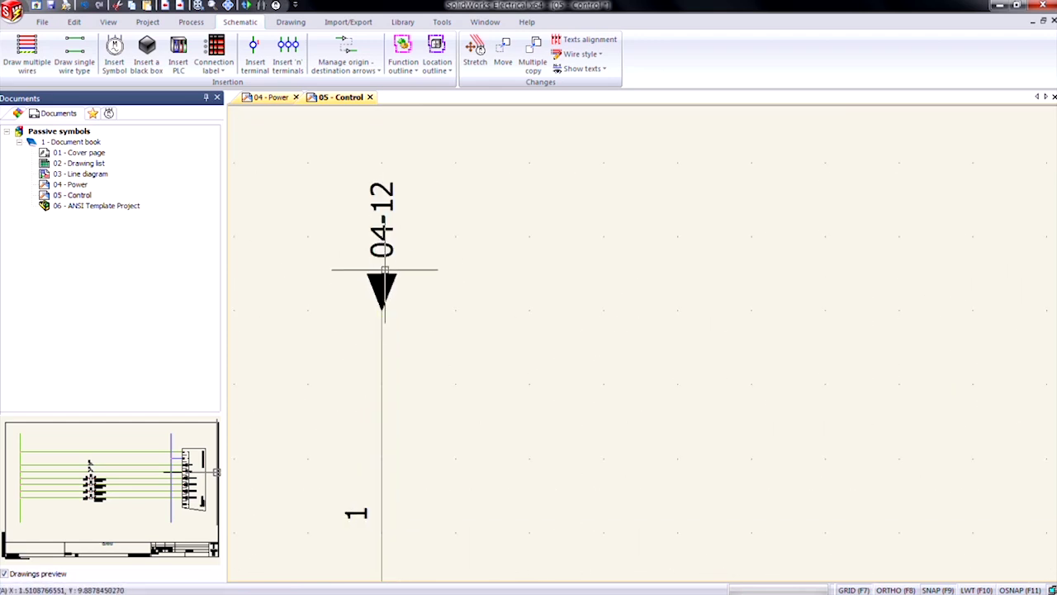
double_click(381, 243)
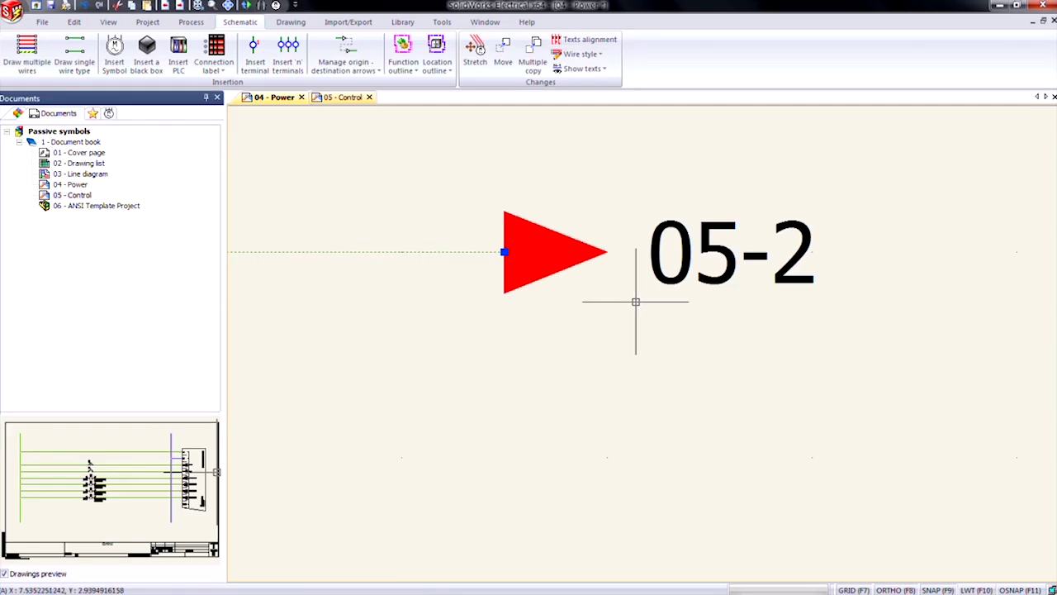
scroll(632, 302, down, 4)
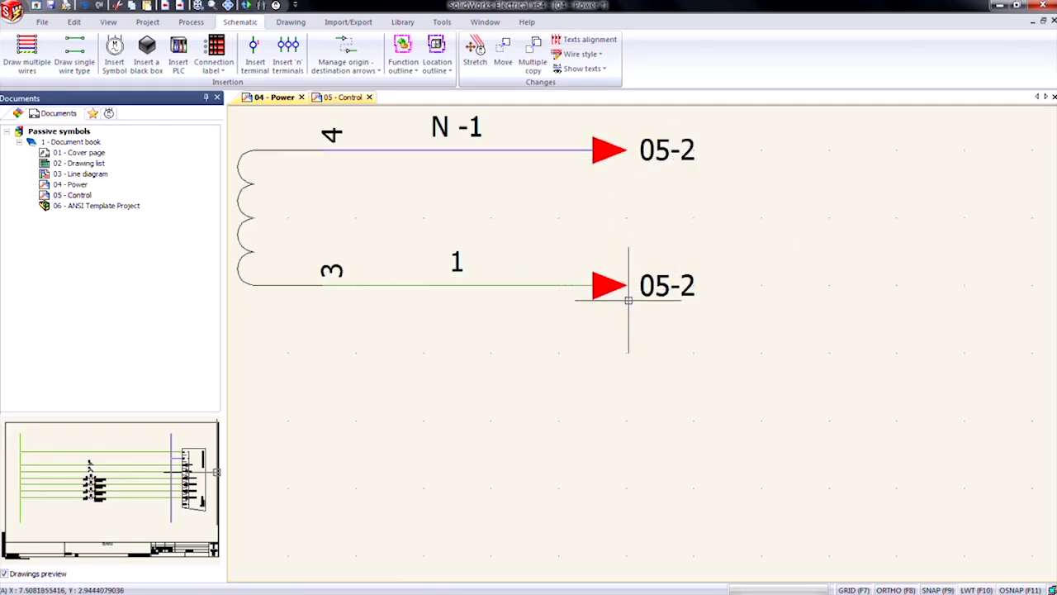
scroll(625, 302, down, 2)
double_click(625, 223)
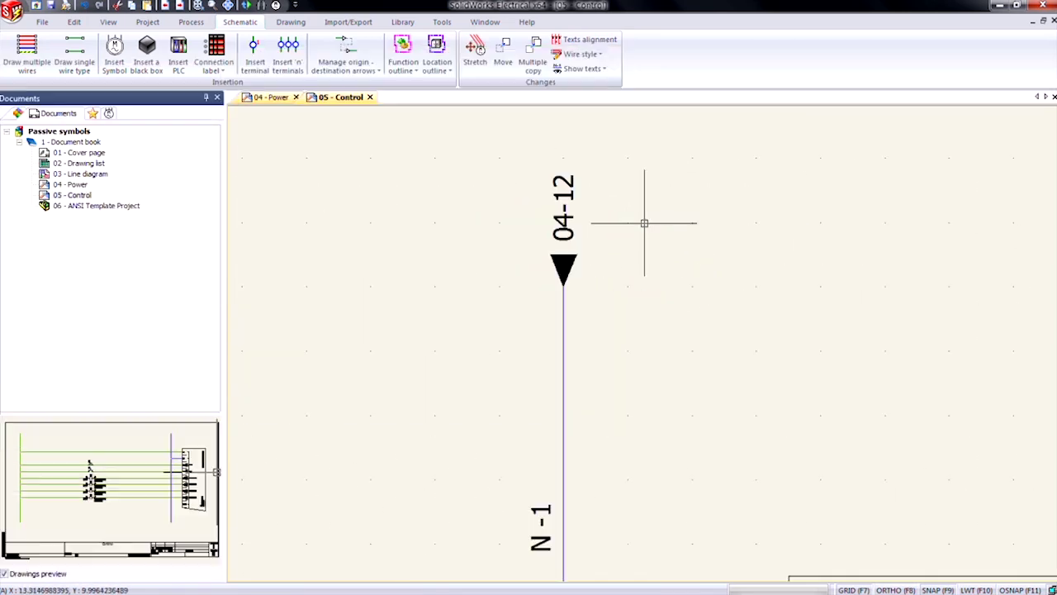
scroll(655, 301, down, 3)
scroll(655, 301, down, 4)
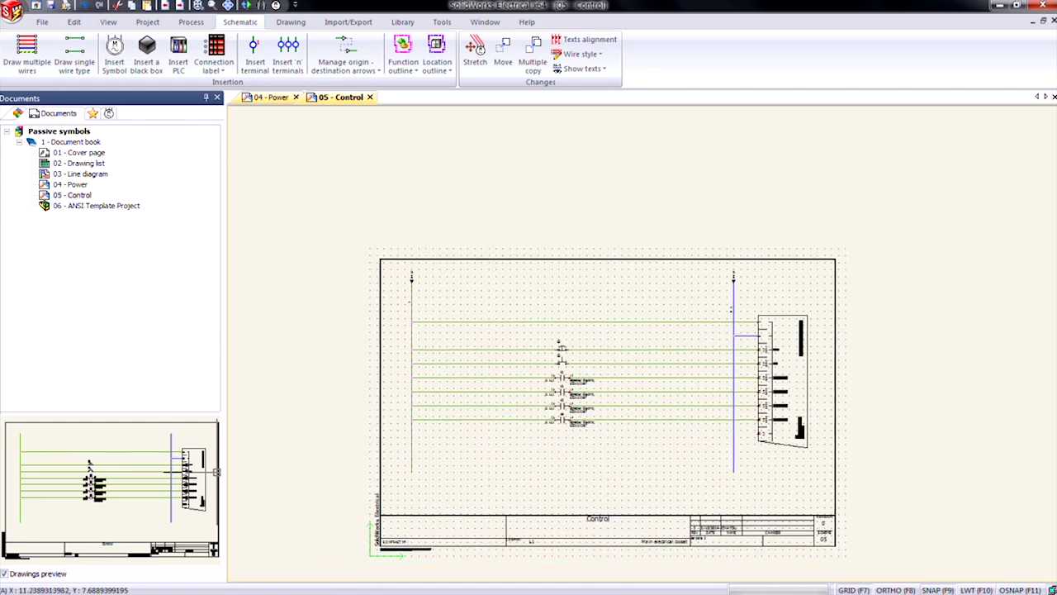